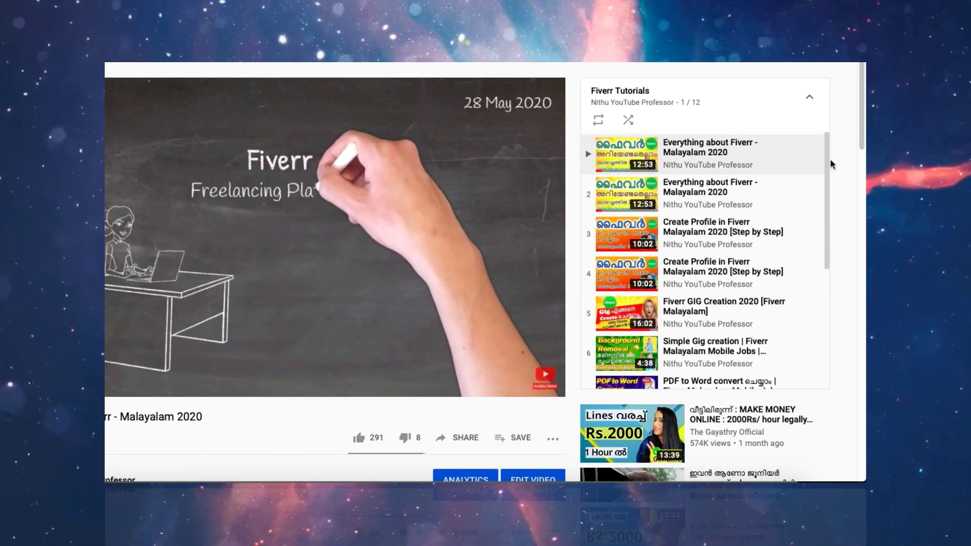
# - Play 'Create Profile in Fiverr', the third video in the Fiverr Tutorials playlist
pyautogui.click(686, 226)
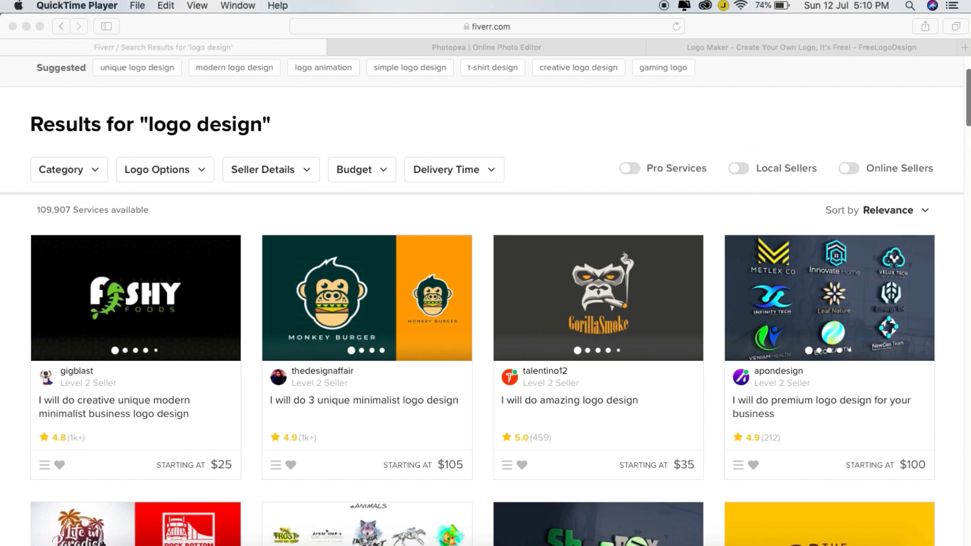
pyautogui.click(967, 102)
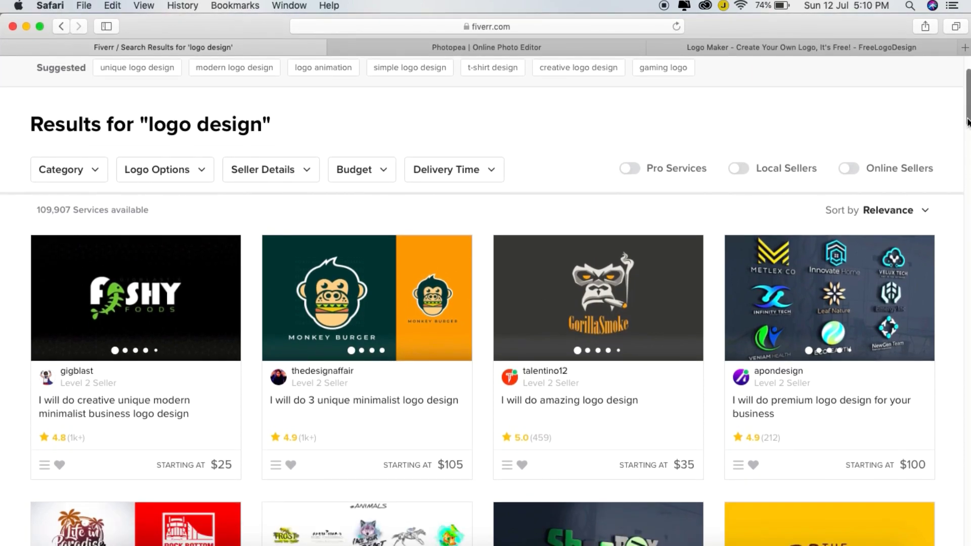
pyautogui.scroll(-5, 966, 86)
pyautogui.scroll(-1, 964, 147)
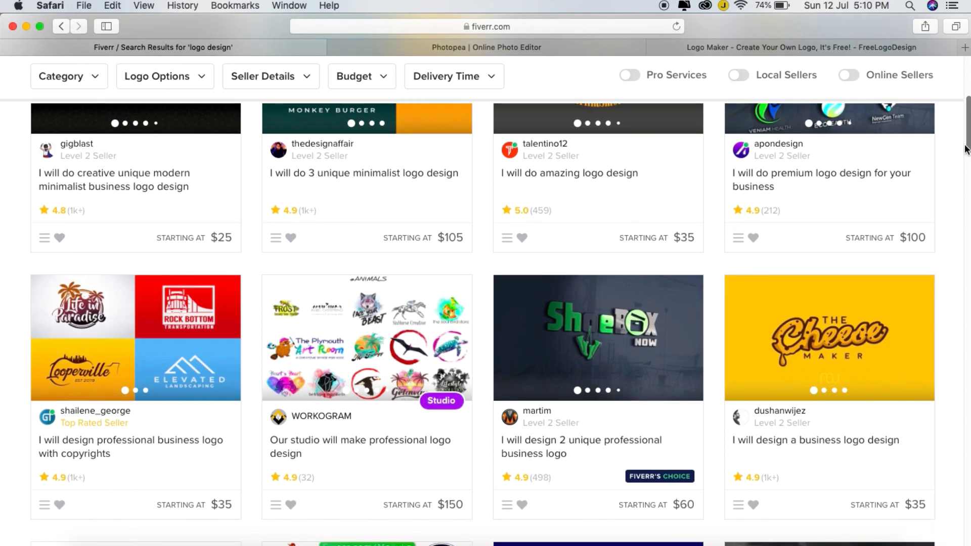
pyautogui.moveTo(967, 150); pyautogui.dragTo(968, 123)
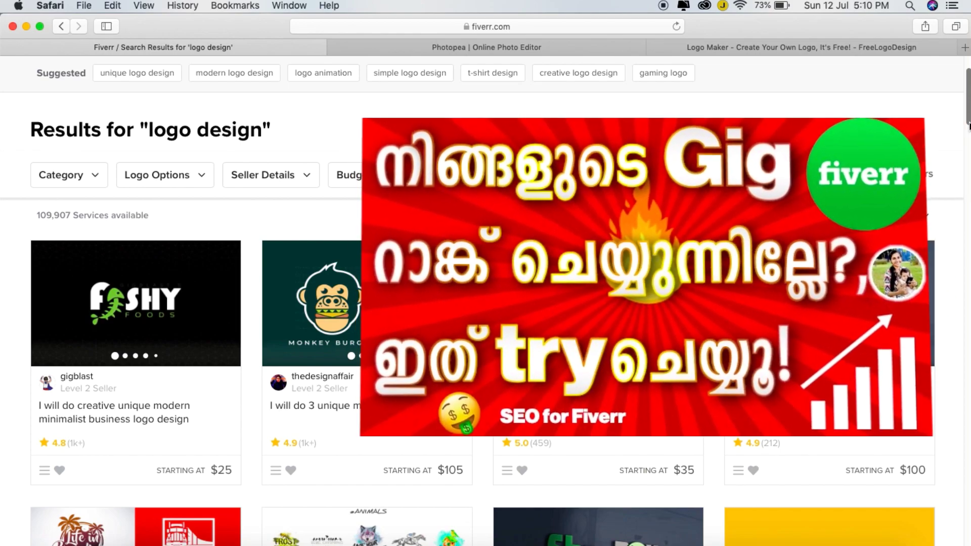
pyautogui.scroll(-2, 967, 126)
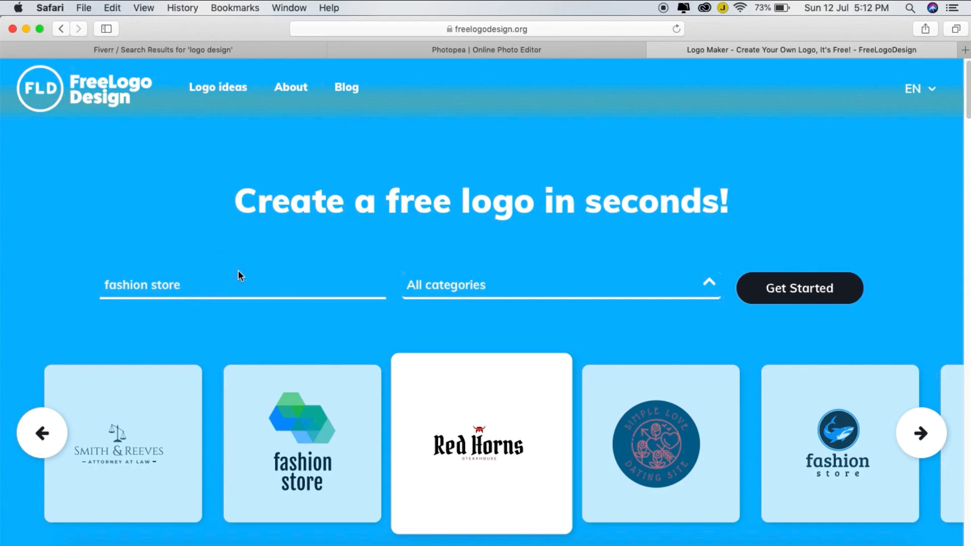
# - Choose Fashion & Beauty as the logo category and start the editor's Add Logo gallery
pyautogui.click(613, 284)
pyautogui.click(149, 284)
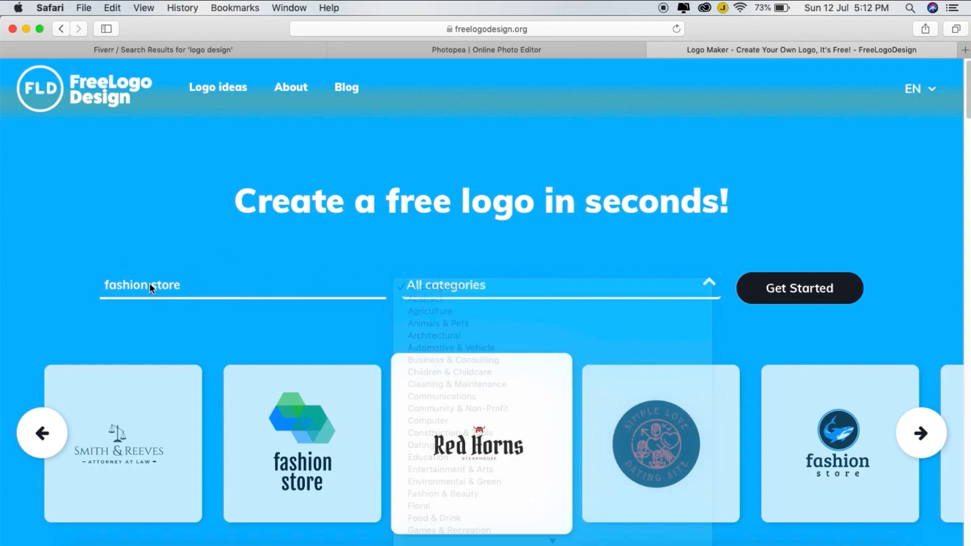
pyautogui.click(634, 285)
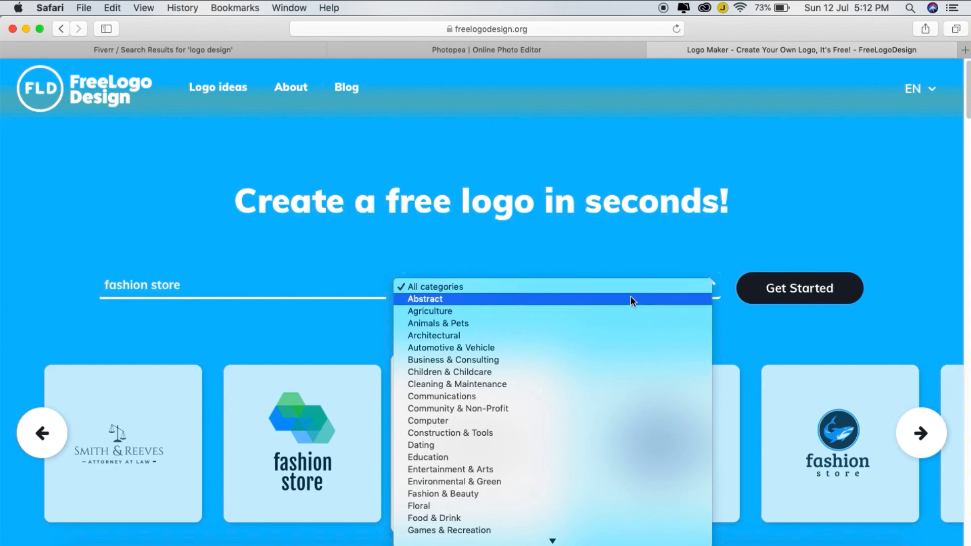
pyautogui.scroll(-5, 596, 459)
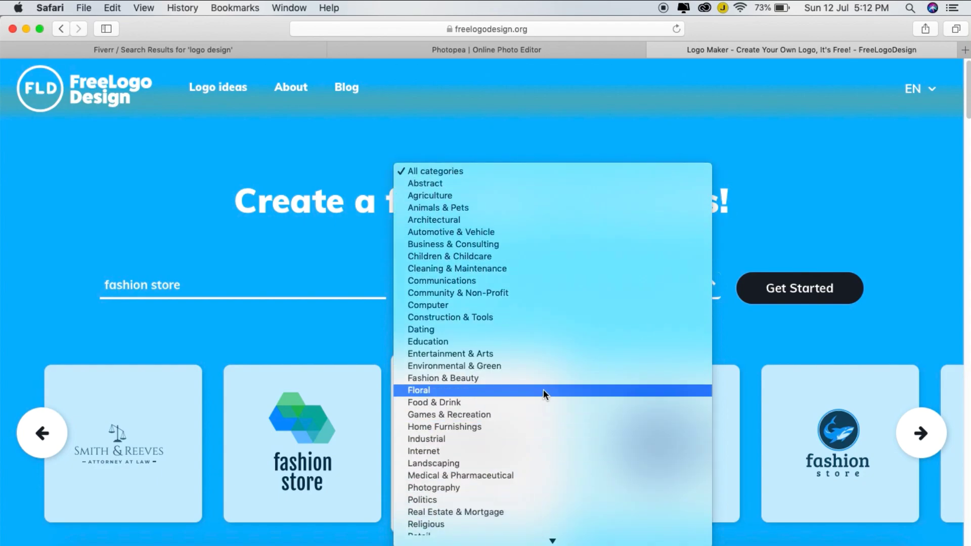
pyautogui.click(554, 378)
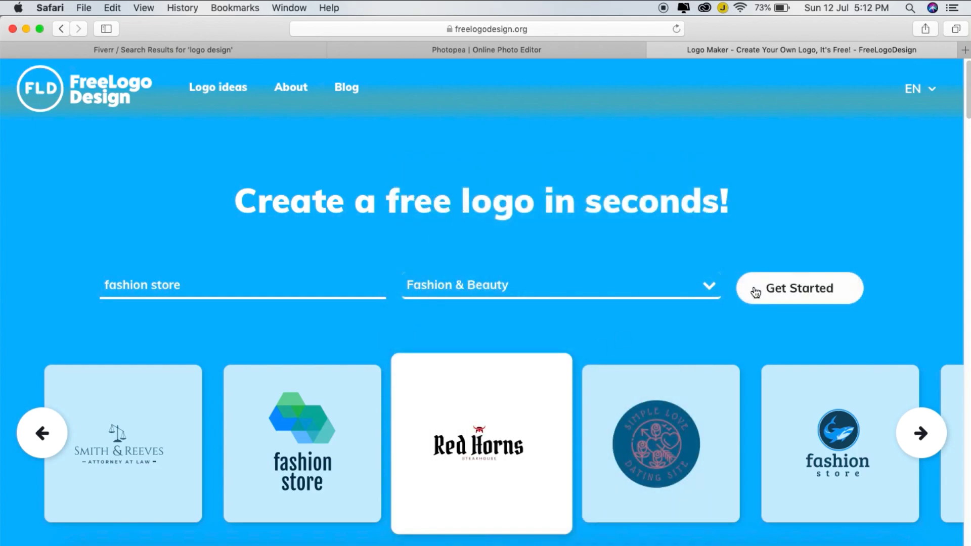
pyautogui.click(697, 287)
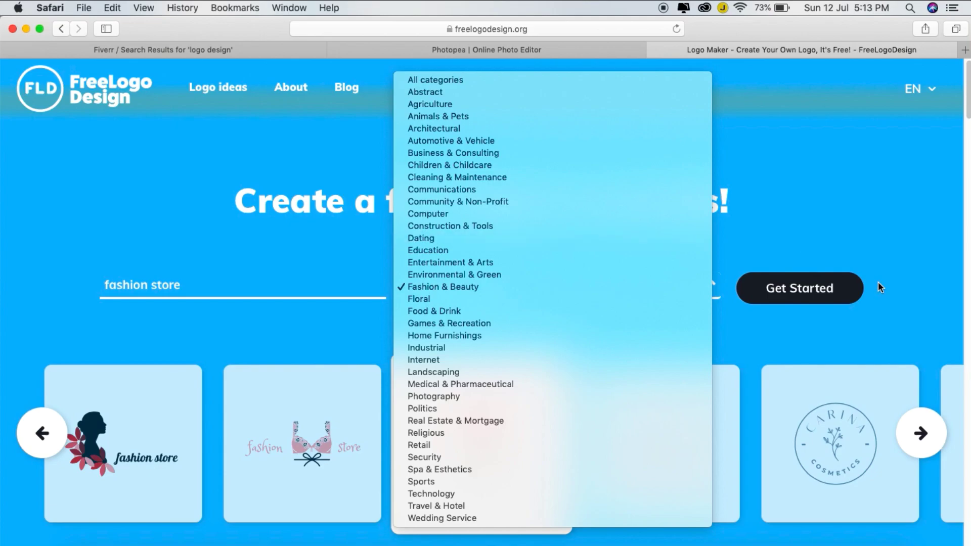
pyautogui.click(481, 291)
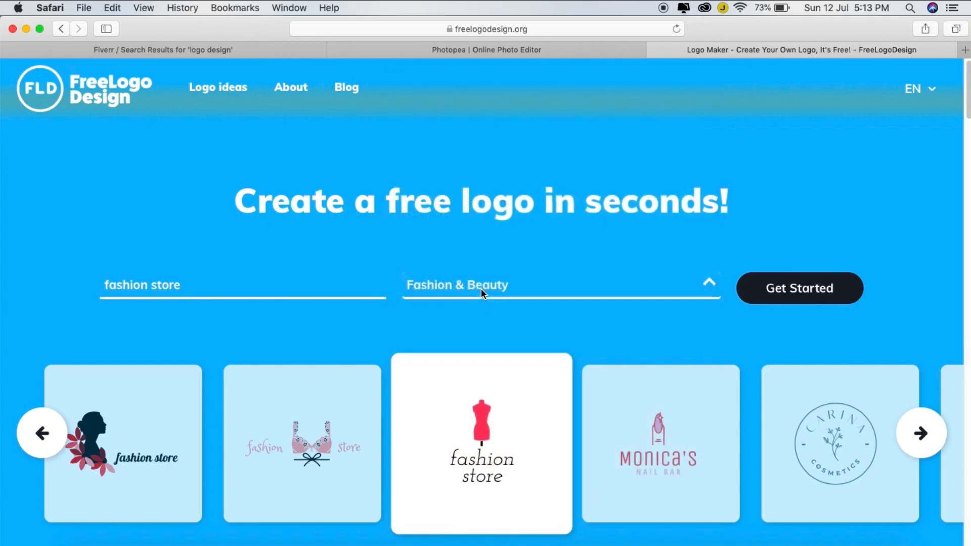
pyautogui.click(798, 294)
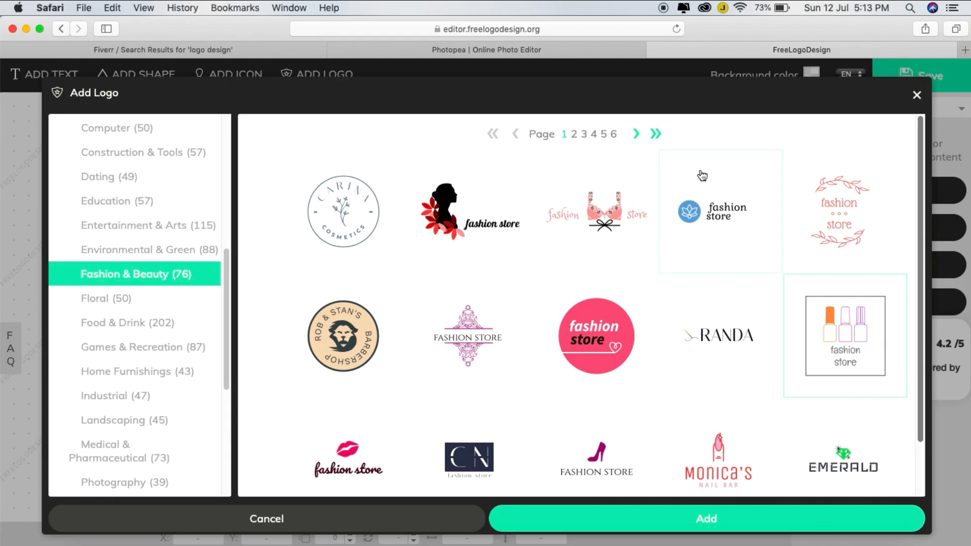
# - Add the pink circular 'fashion store' template from page 1 of the gallery to the canvas
pyautogui.click(574, 134)
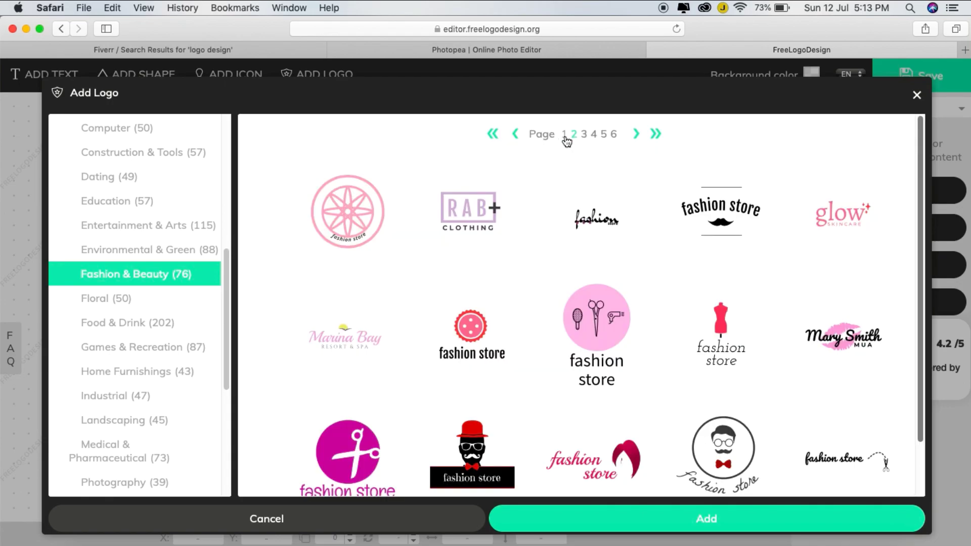
pyautogui.click(565, 135)
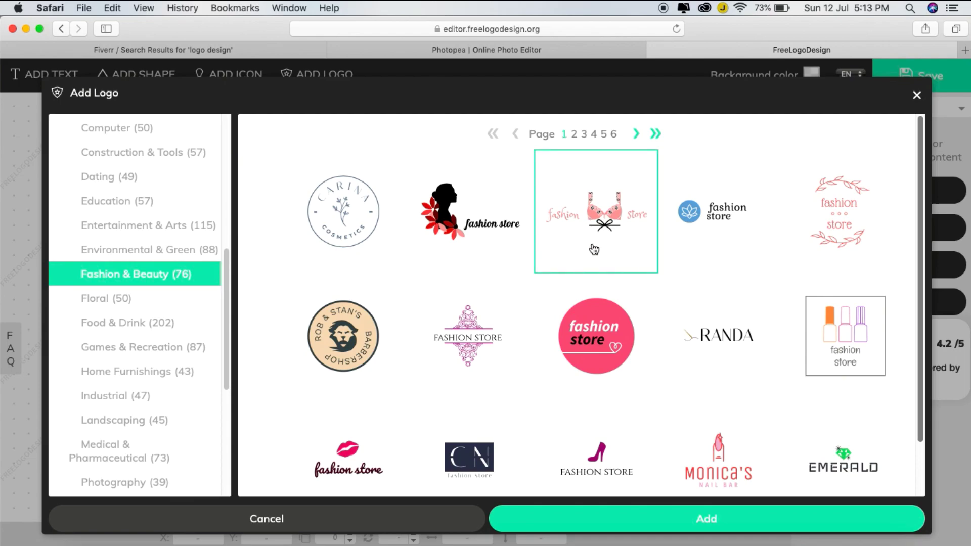
pyautogui.click(597, 334)
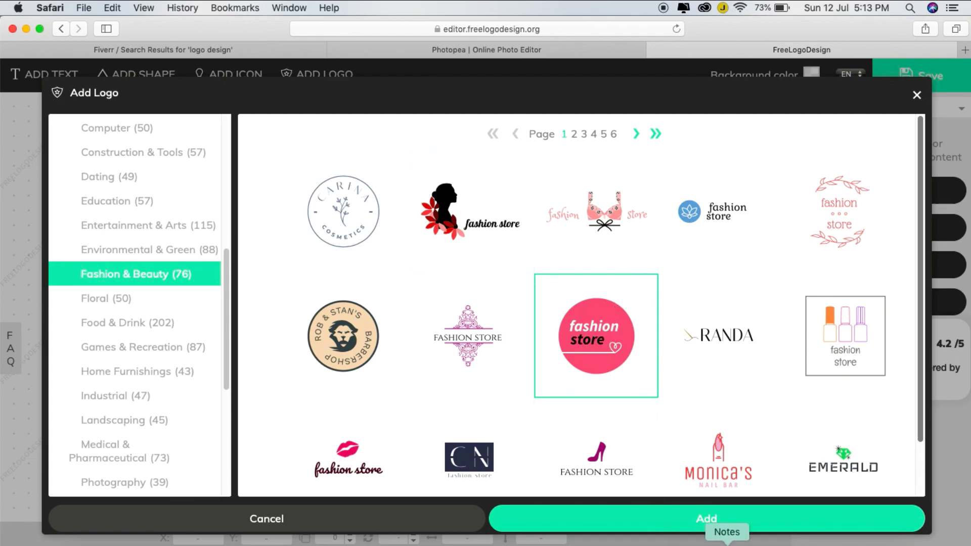
pyautogui.click(690, 524)
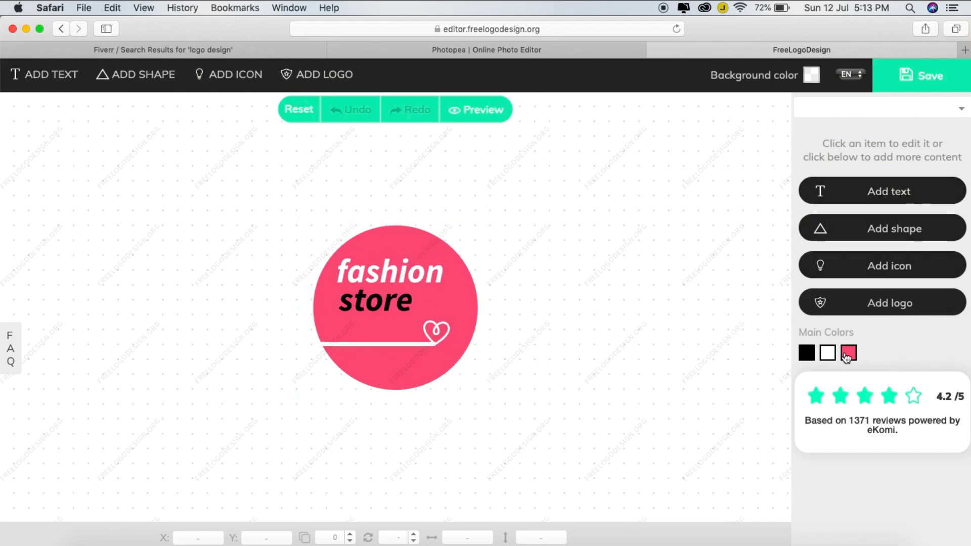
# - Give the circle a gradient fill fading from pink to light blue
pyautogui.click(406, 253)
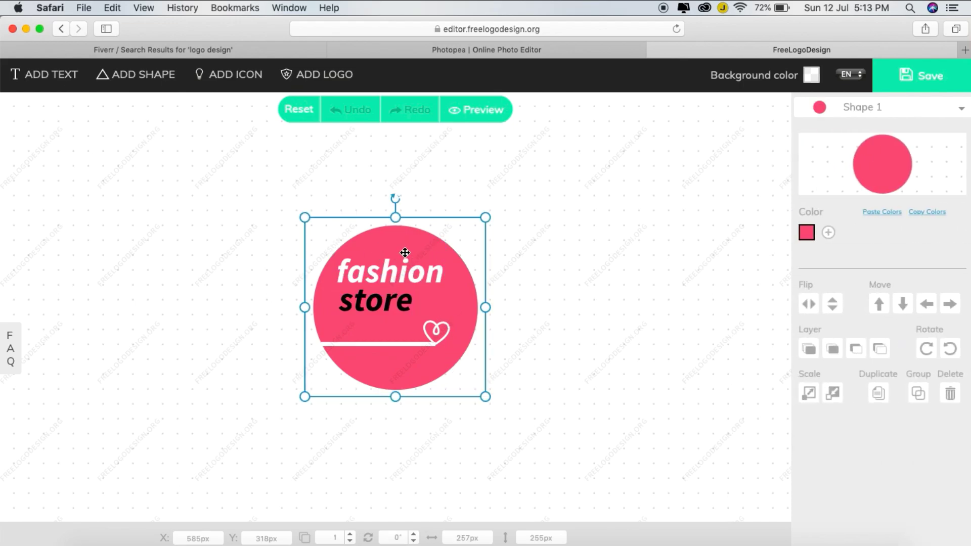
pyautogui.click(829, 232)
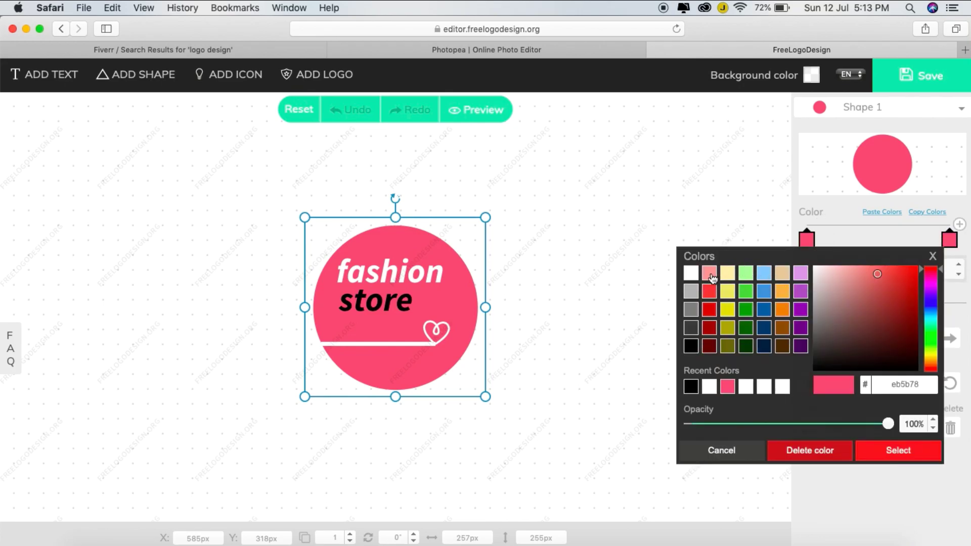
pyautogui.click(711, 275)
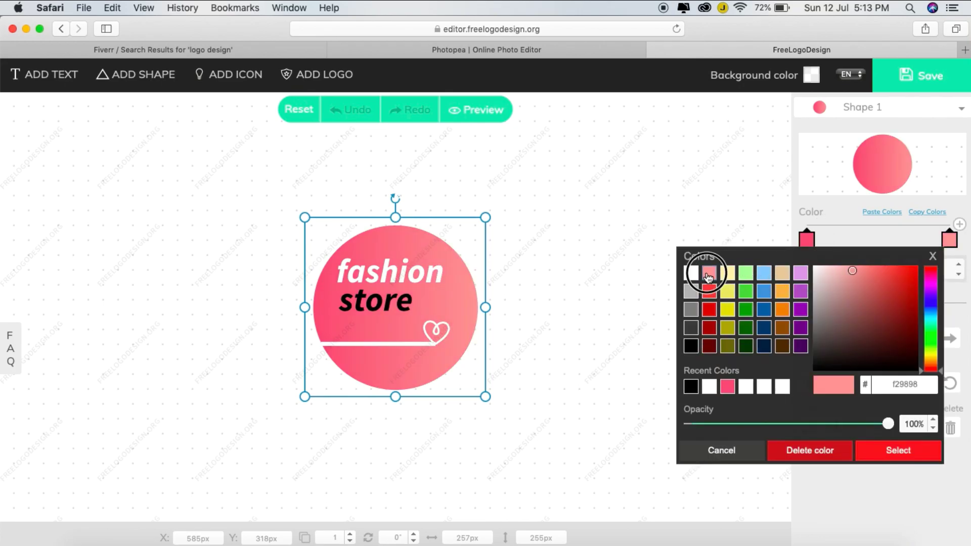
pyautogui.click(728, 310)
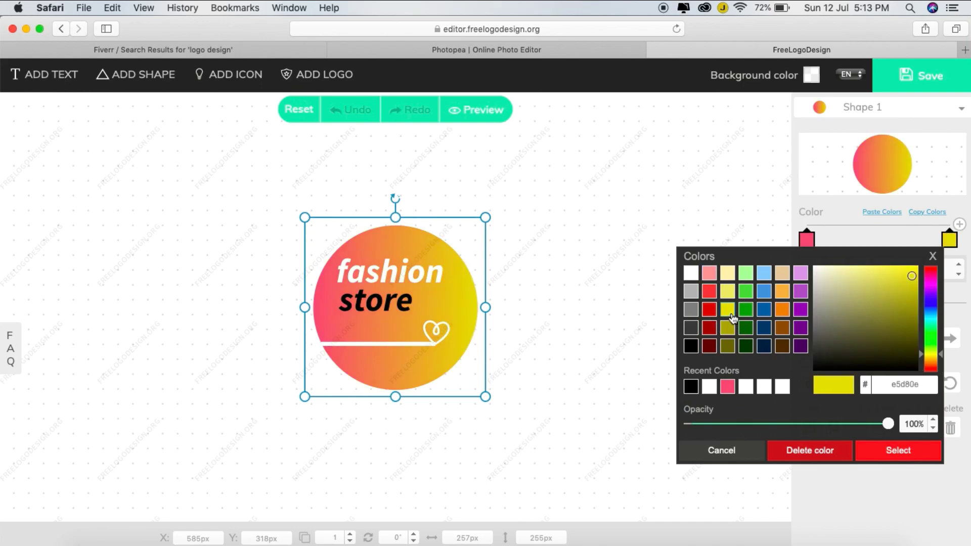
pyautogui.click(781, 292)
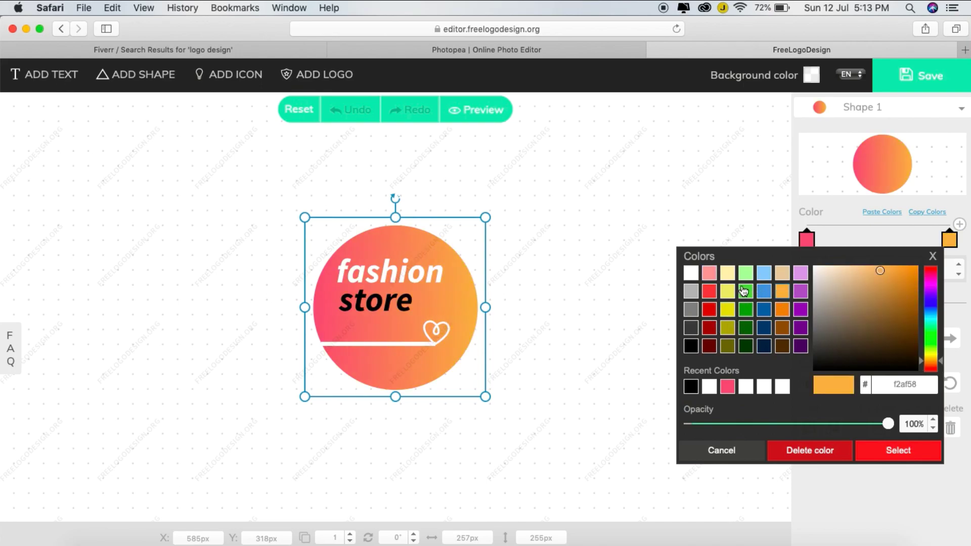
pyautogui.click(765, 273)
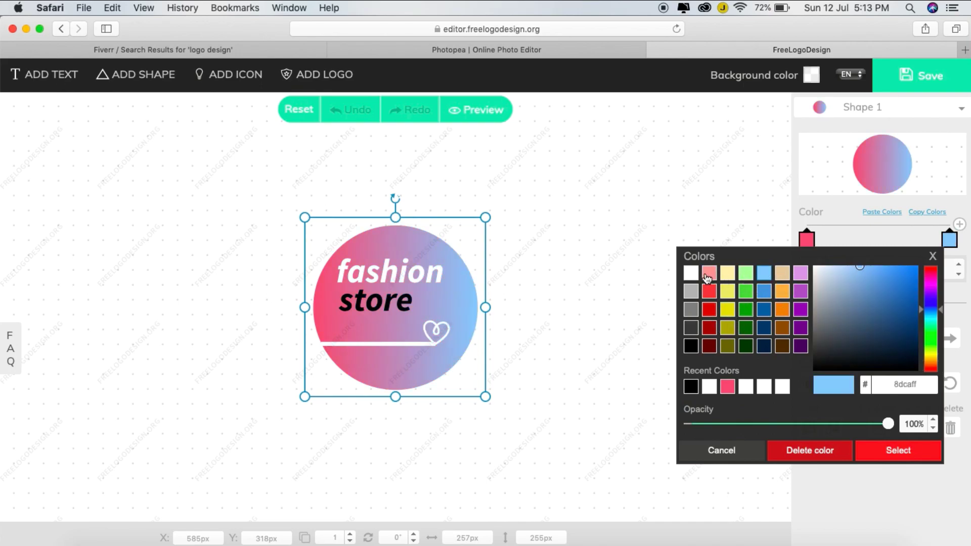
pyautogui.click(653, 228)
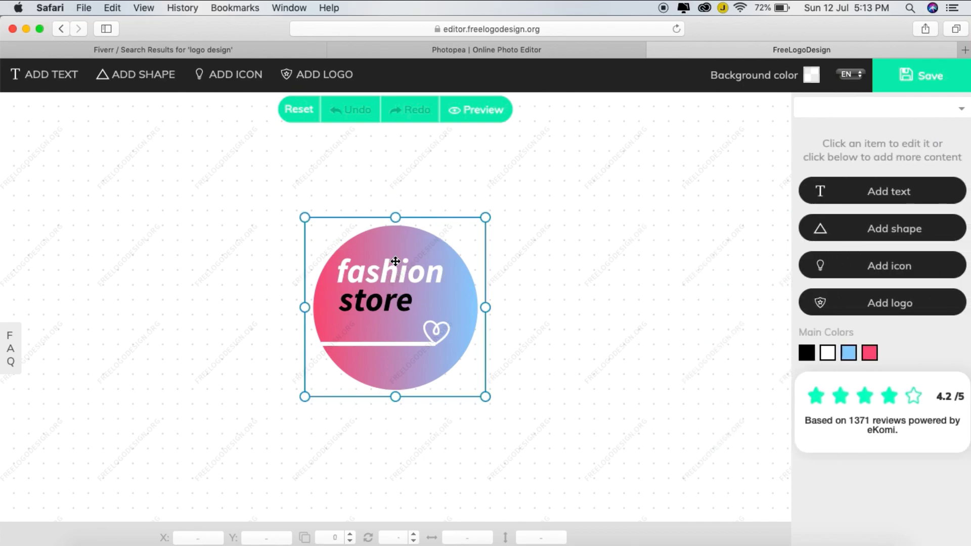
# - Change the word 'fashion' to a thin, plain font
pyautogui.click(395, 260)
pyautogui.click(905, 220)
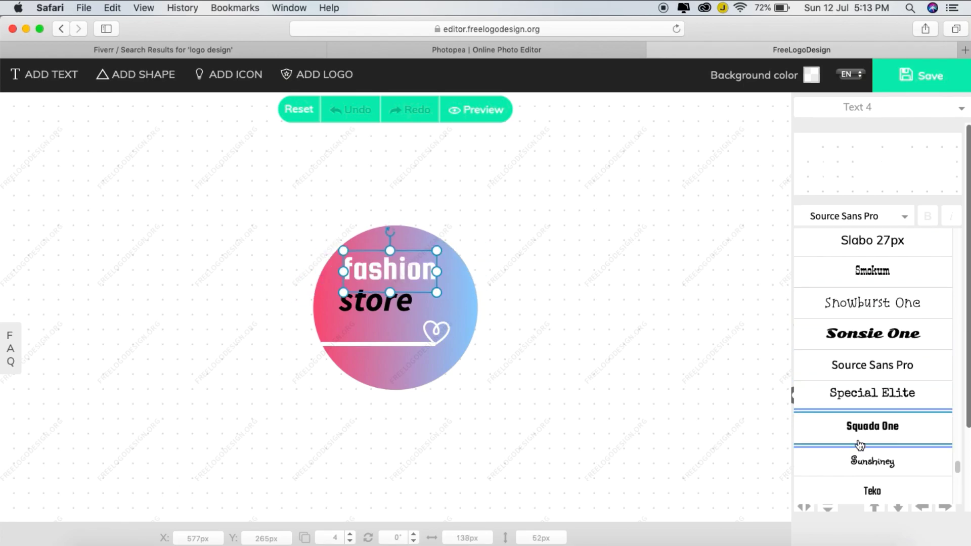
pyautogui.click(442, 345)
pyautogui.click(532, 326)
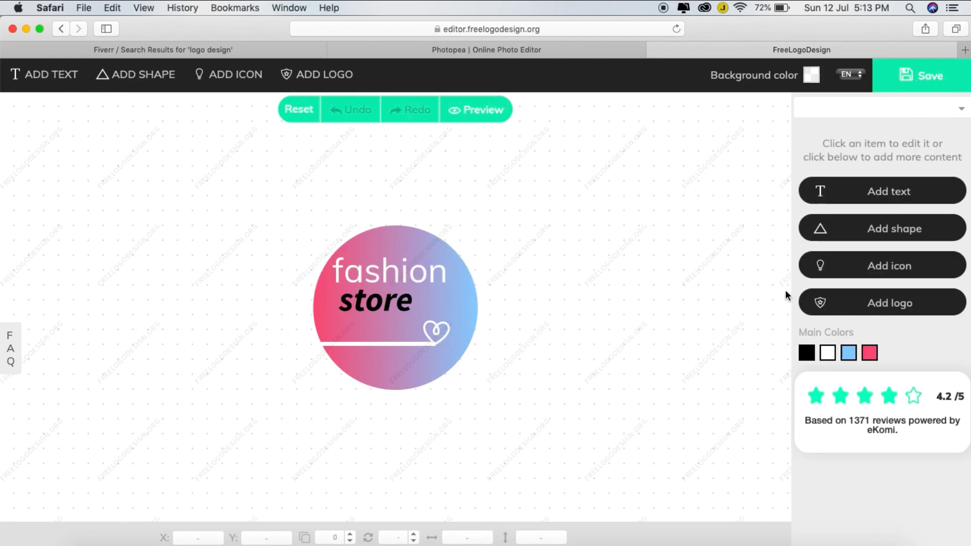
# - Add the black woman silhouette with red flowers from page 2 of the logo ideas
pyautogui.click(877, 230)
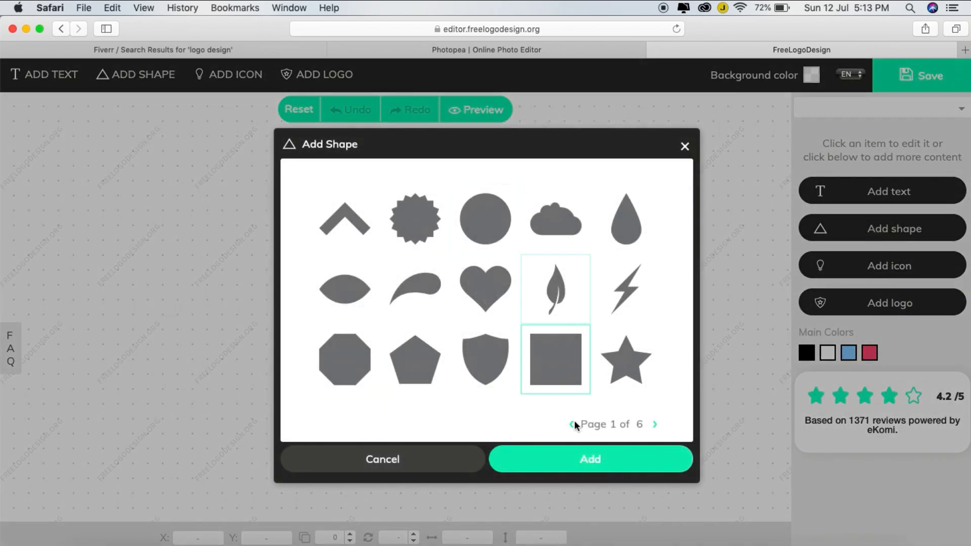
pyautogui.click(688, 149)
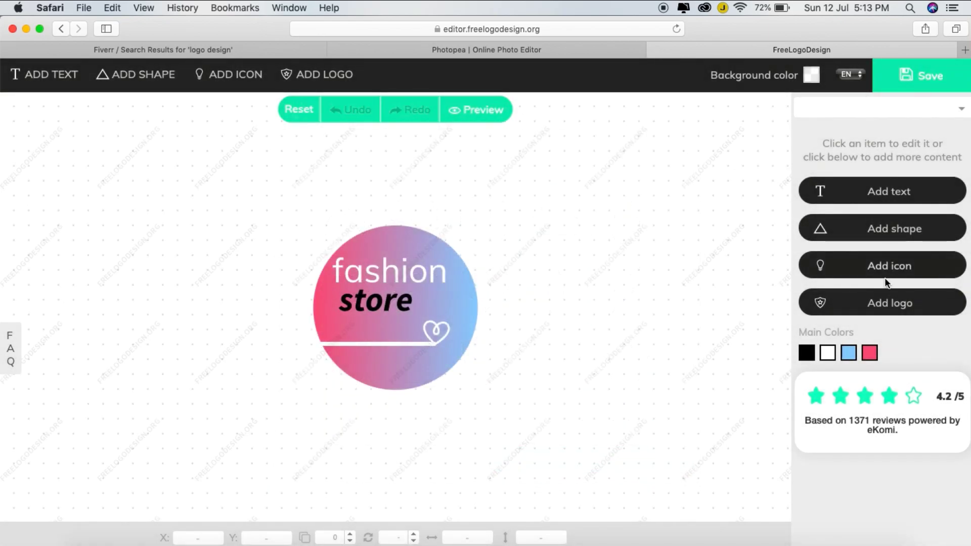
pyautogui.click(893, 311)
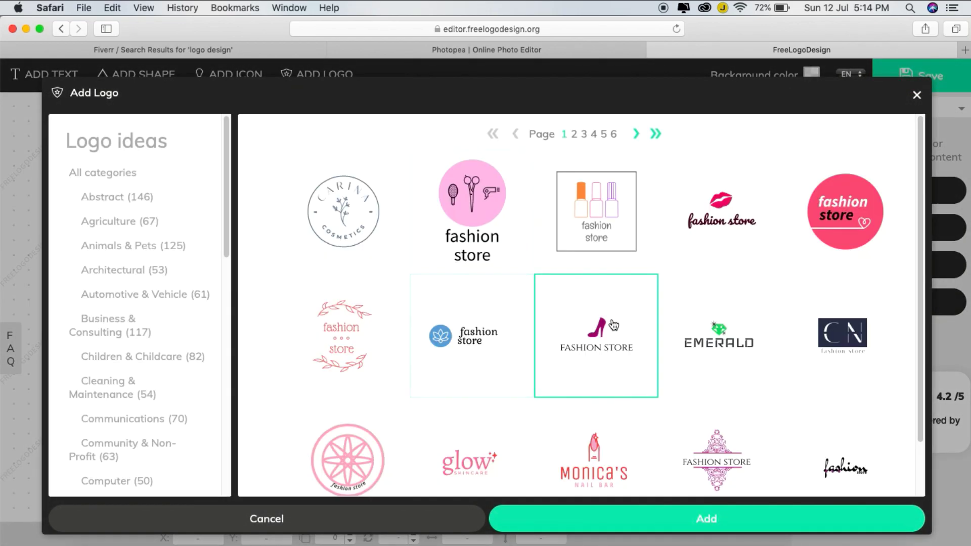
pyautogui.click(574, 134)
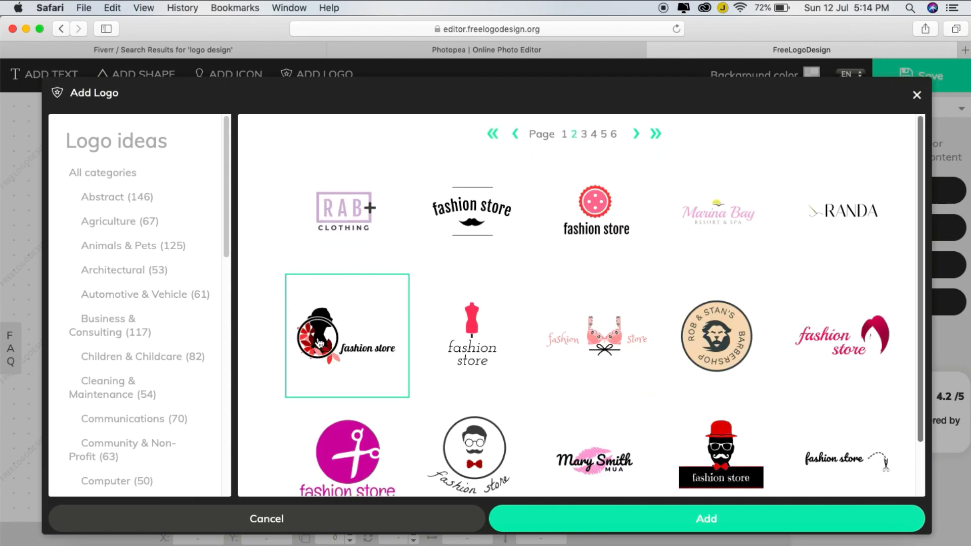
pyautogui.click(620, 516)
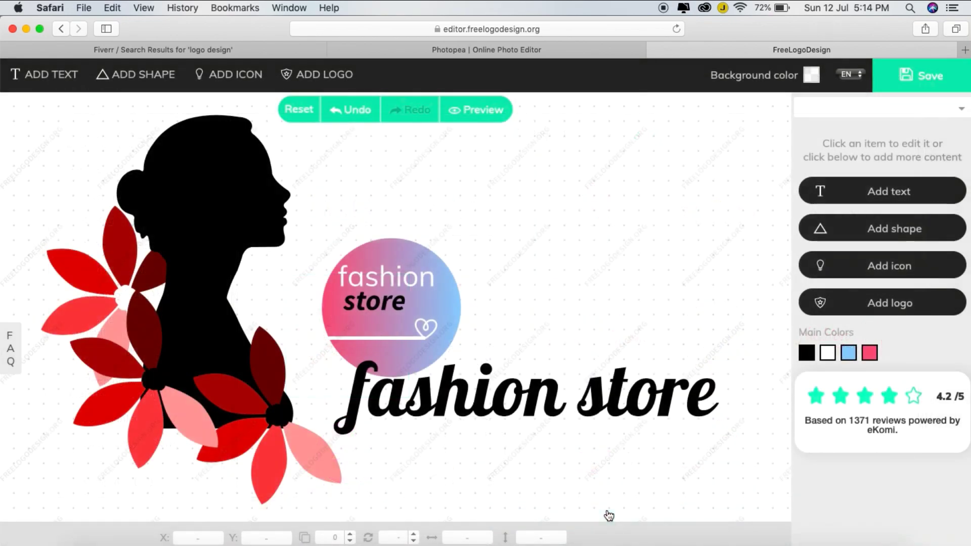
# - Delete the silhouette logo's large script 'fashion store' lettering
pyautogui.click(410, 418)
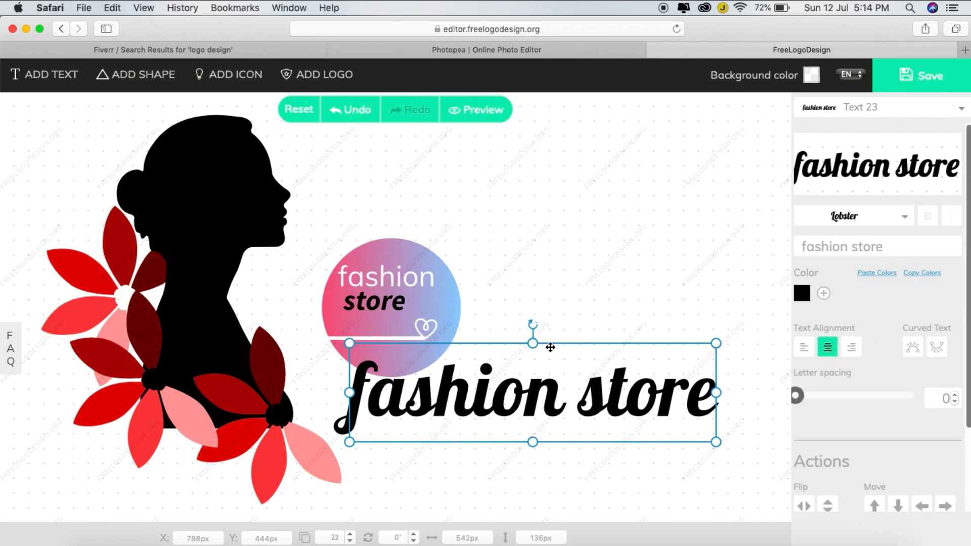
pyautogui.press('Delete')
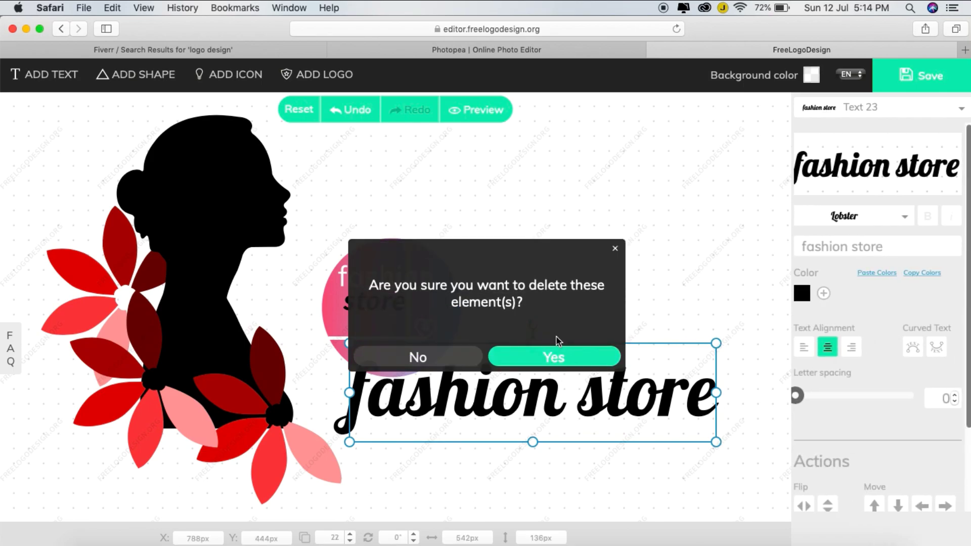
pyautogui.click(557, 357)
# - Move the silhouette slightly right, next to the gradient circle
pyautogui.click(234, 197)
pyautogui.moveTo(234, 196); pyautogui.dragTo(280, 199)
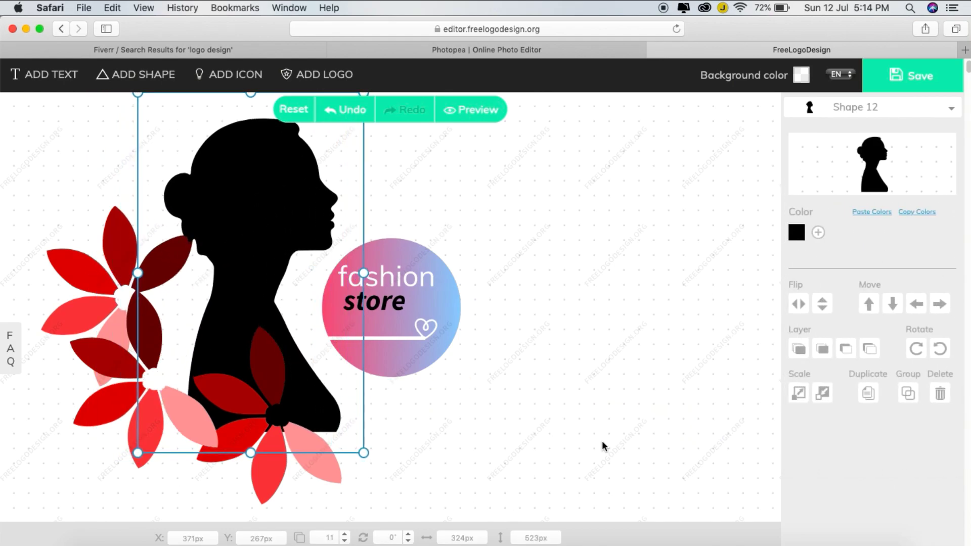
pyautogui.click(623, 414)
pyautogui.click(303, 357)
pyautogui.click(539, 281)
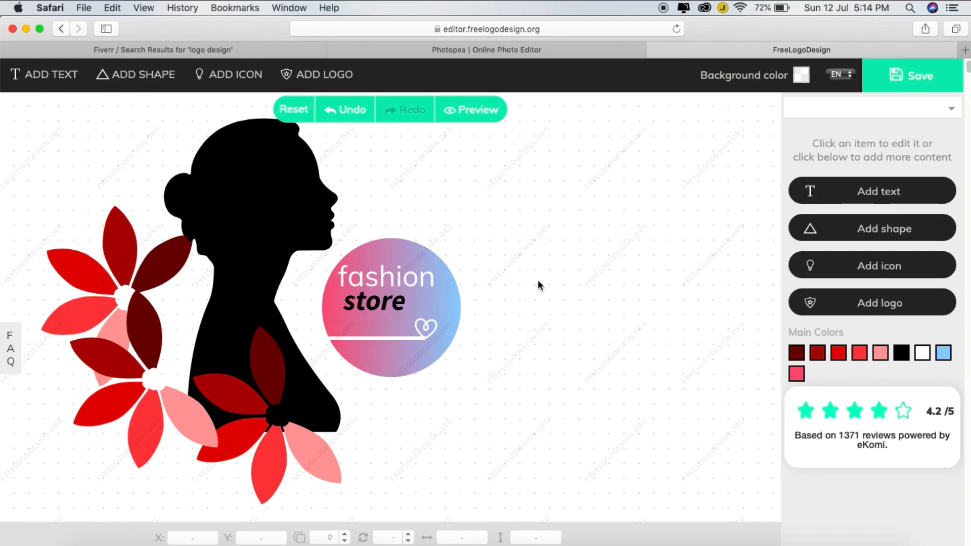
# - Save the logo to reach the 'Your logo is finished!' page, then switch to Photopea
pyautogui.click(929, 82)
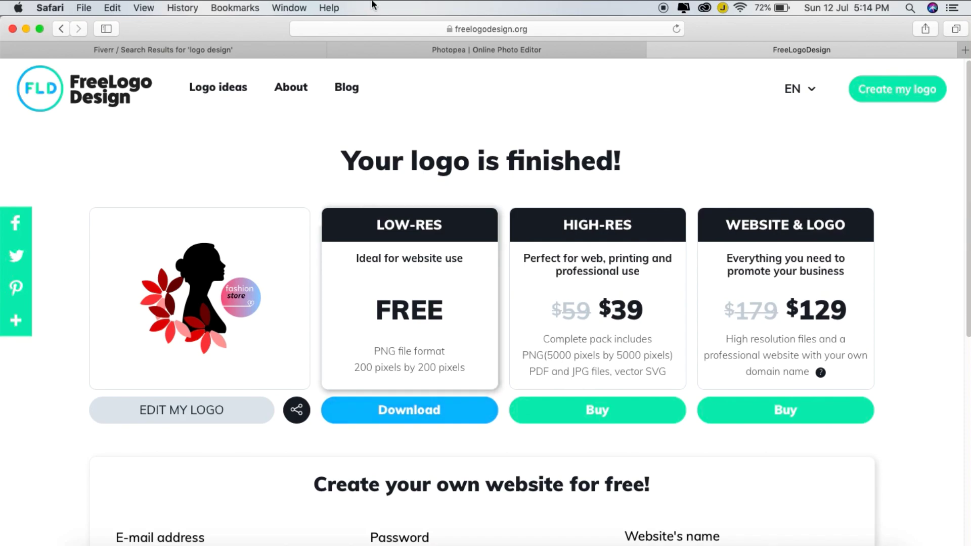
pyautogui.click(455, 49)
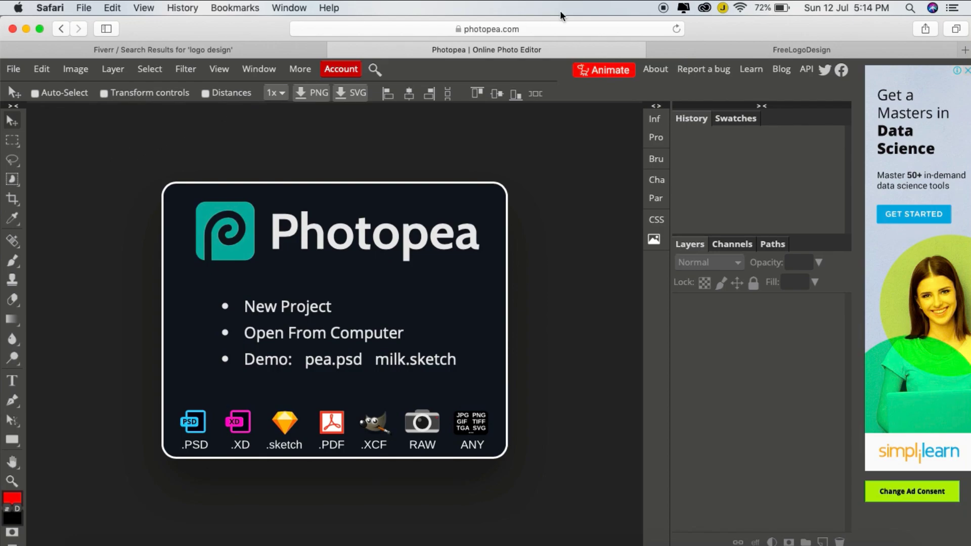
pyautogui.click(237, 55)
pyautogui.click(496, 46)
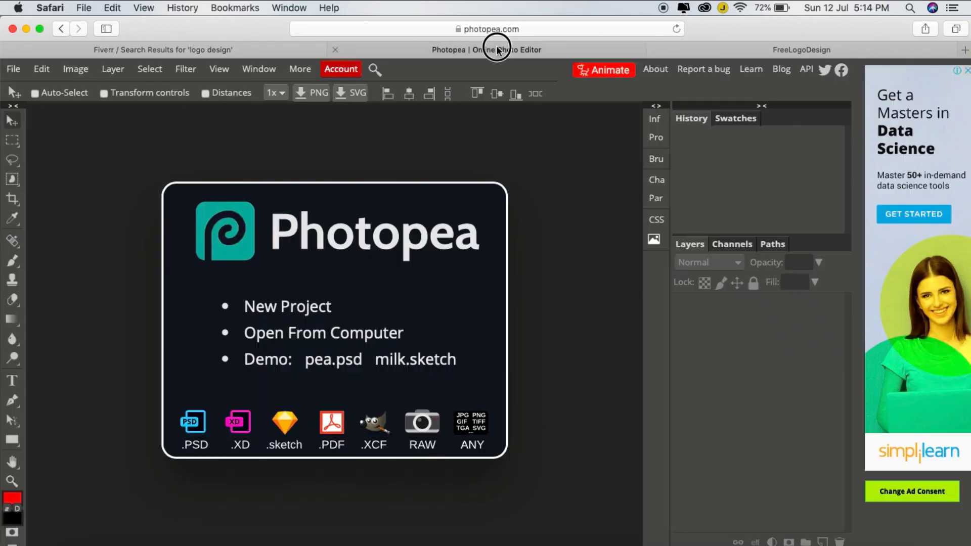